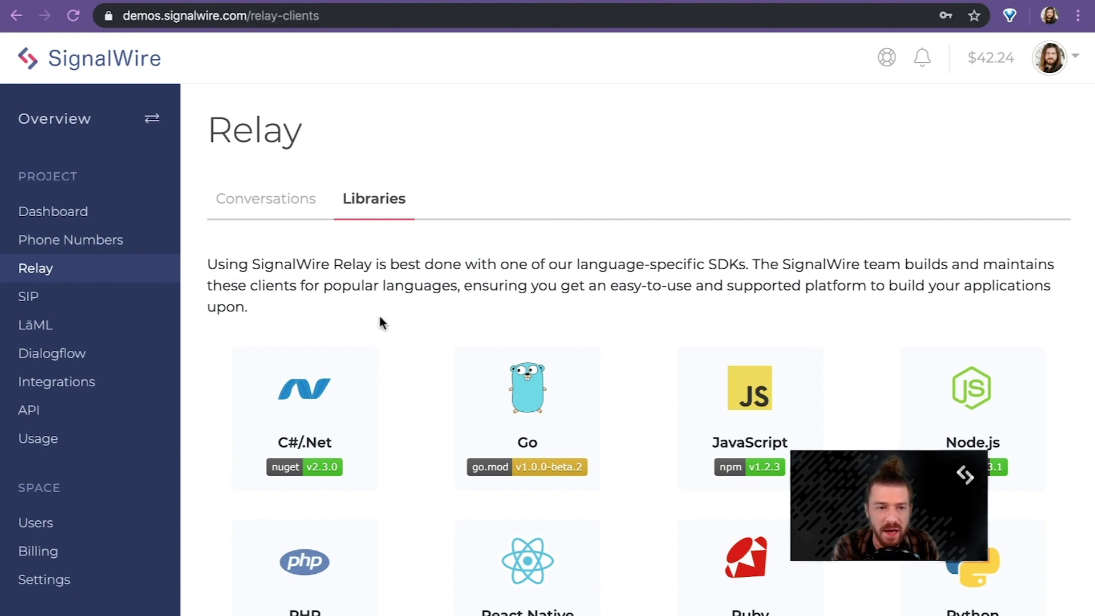
Open the LaML Voice Call Logs, still empty, and scroll to the API and LaML documentation links
click(80, 275)
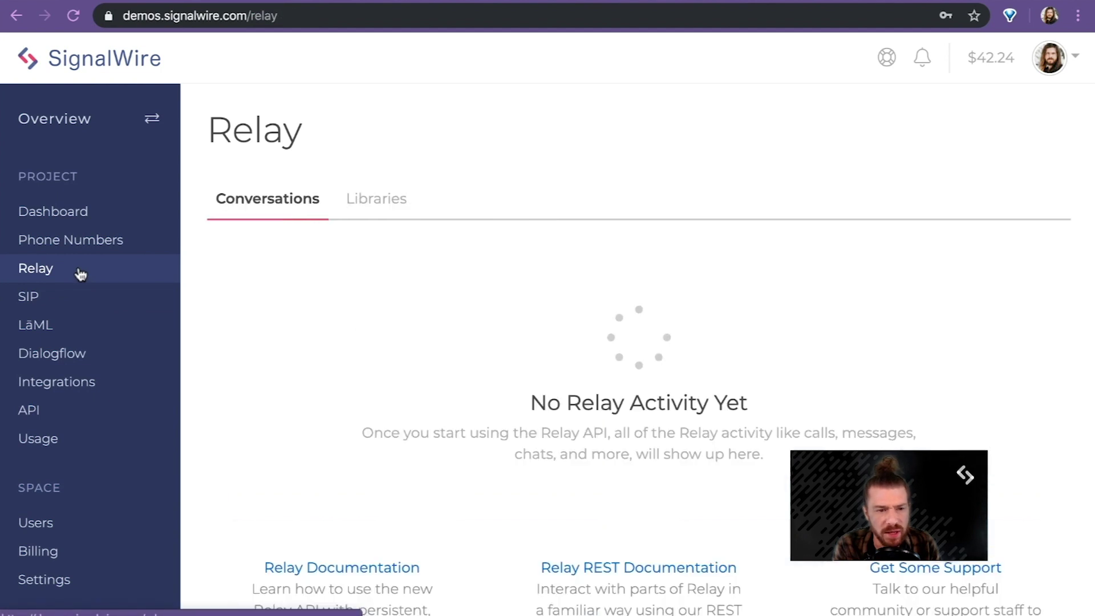
click(54, 325)
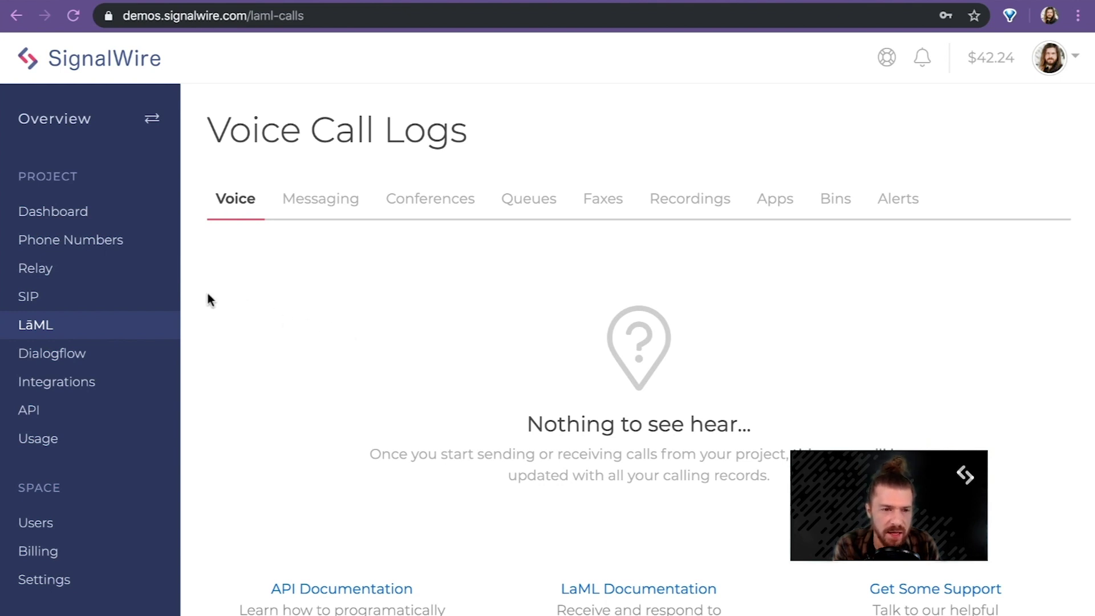
scroll(288, 363, down, 3)
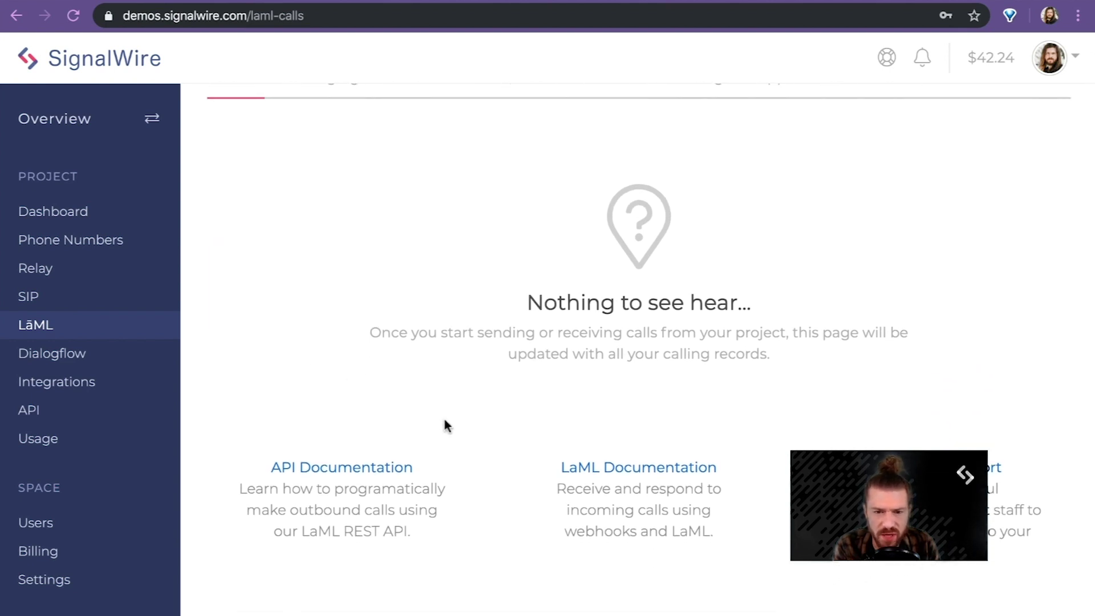
Inspect the SIP URI field under SIP Settings without changing it, then return to the SIP endpoints list
click(106, 278)
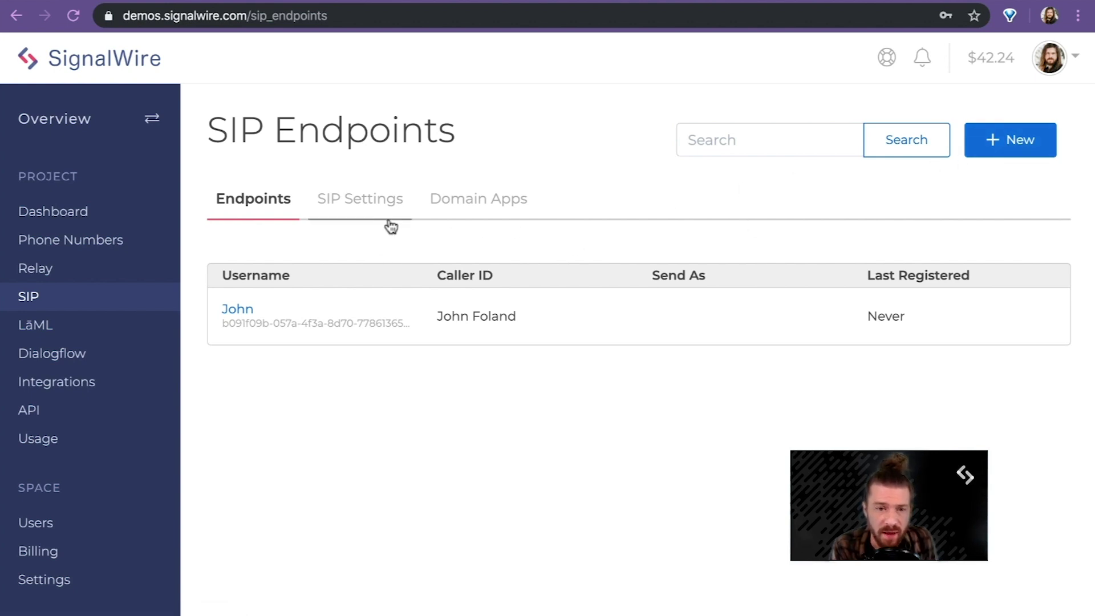
click(377, 207)
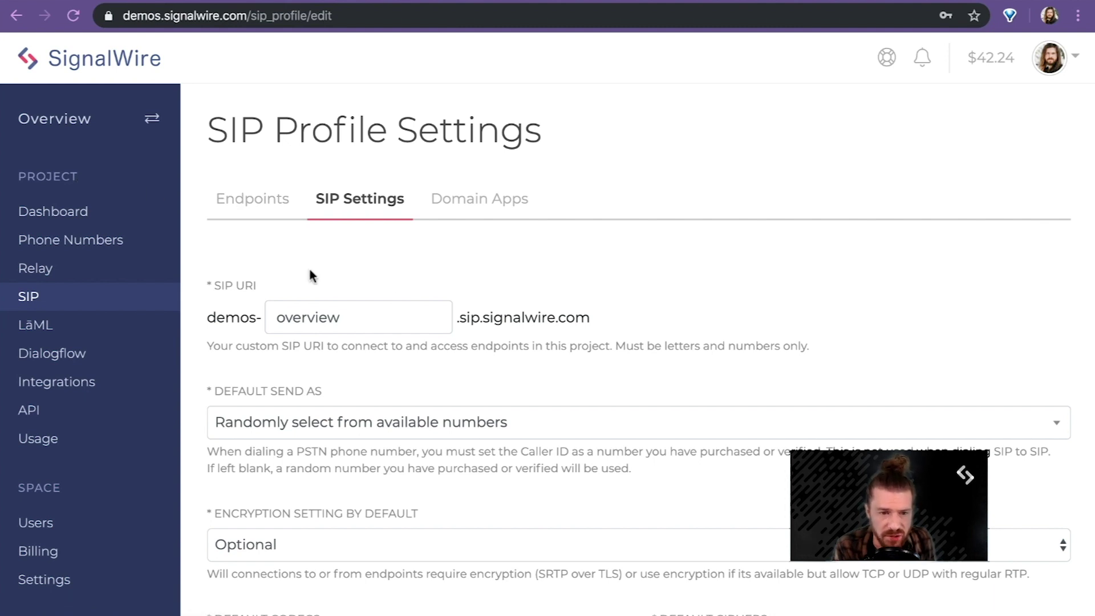
click(378, 311)
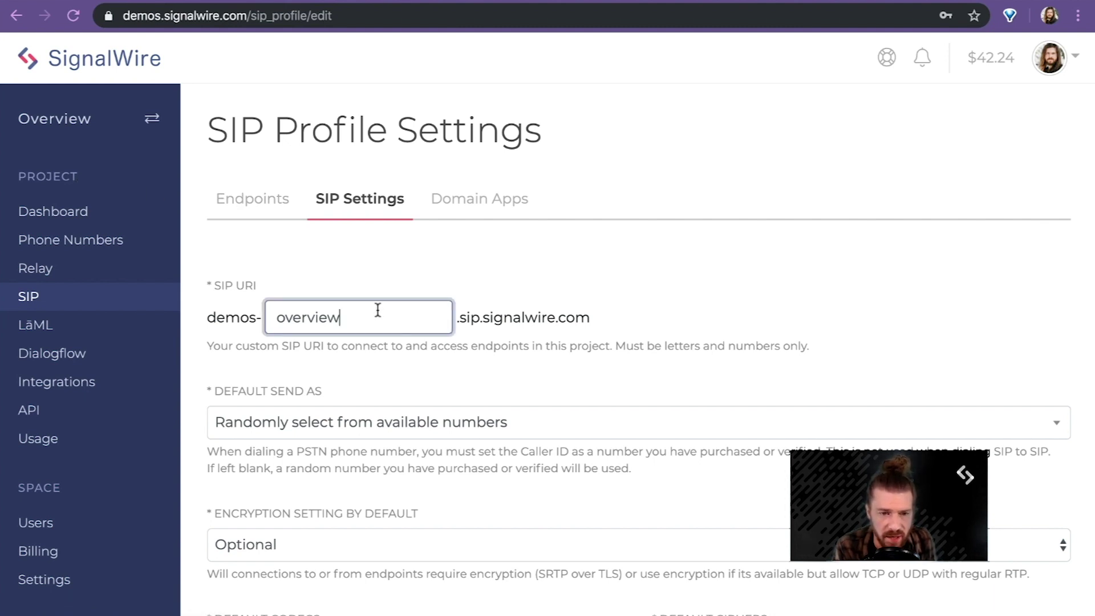
drag(344, 315, 258, 314)
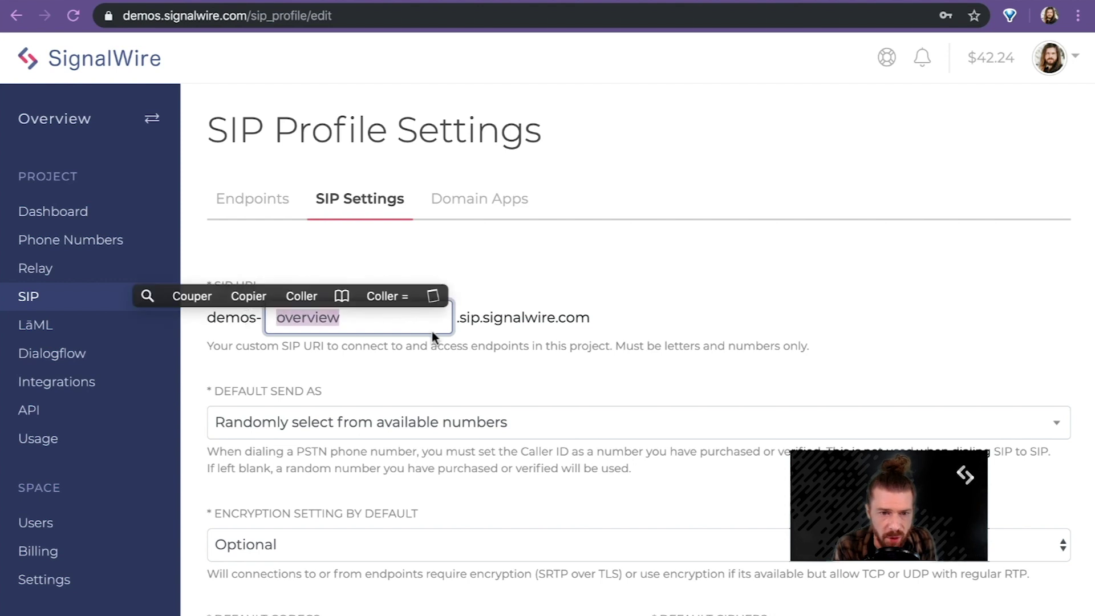
click(566, 325)
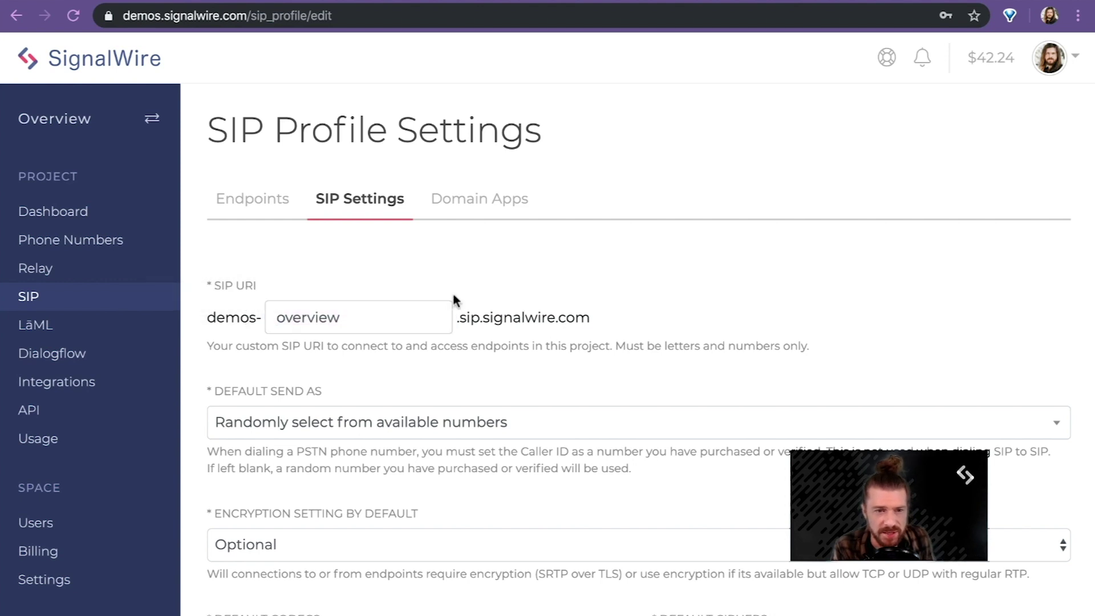
click(271, 214)
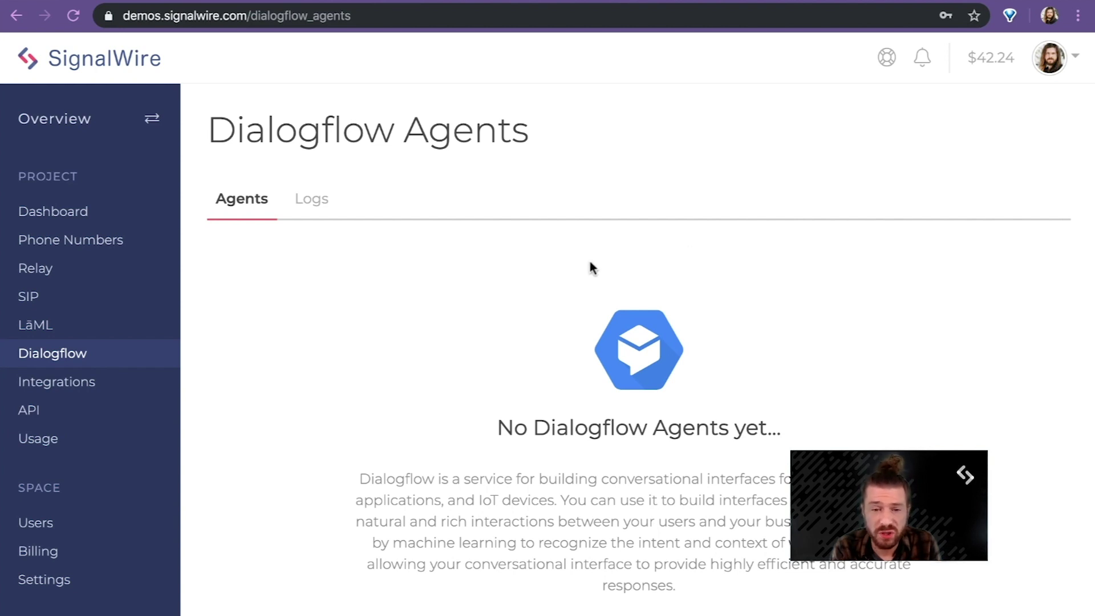
Scroll through the empty Dialogflow Agents page and view its Logs tab
scroll(591, 267, down, 5)
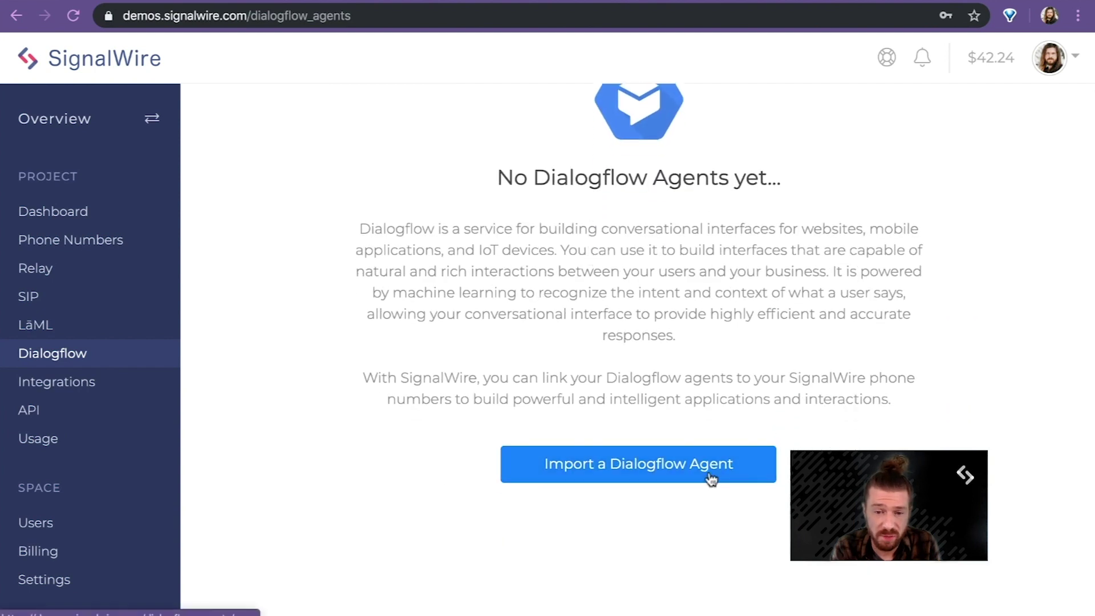
scroll(630, 331, up, 2)
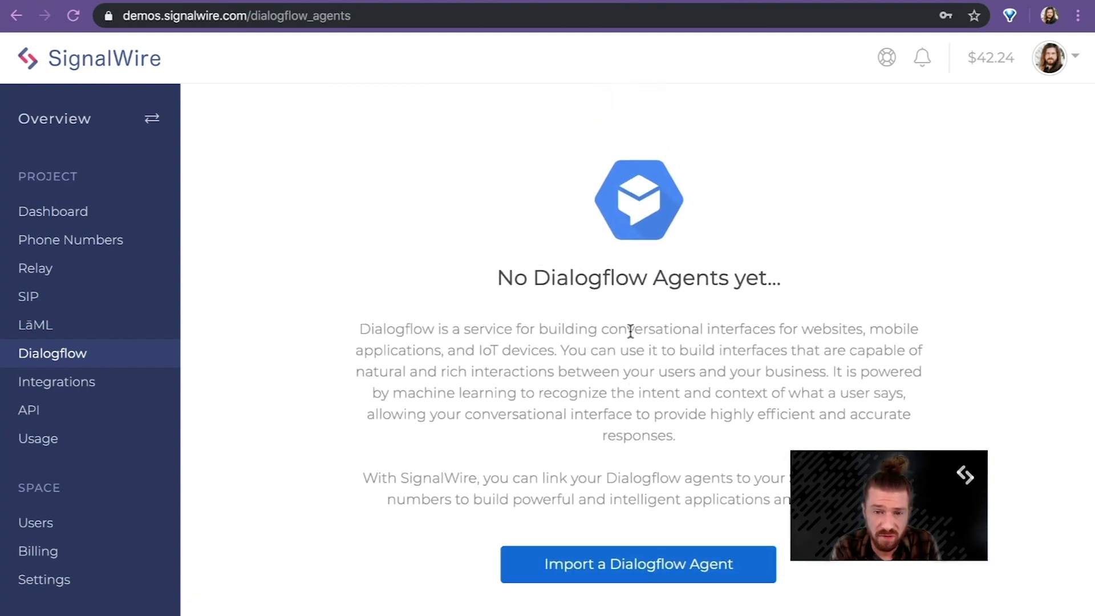
scroll(630, 328, up, 3)
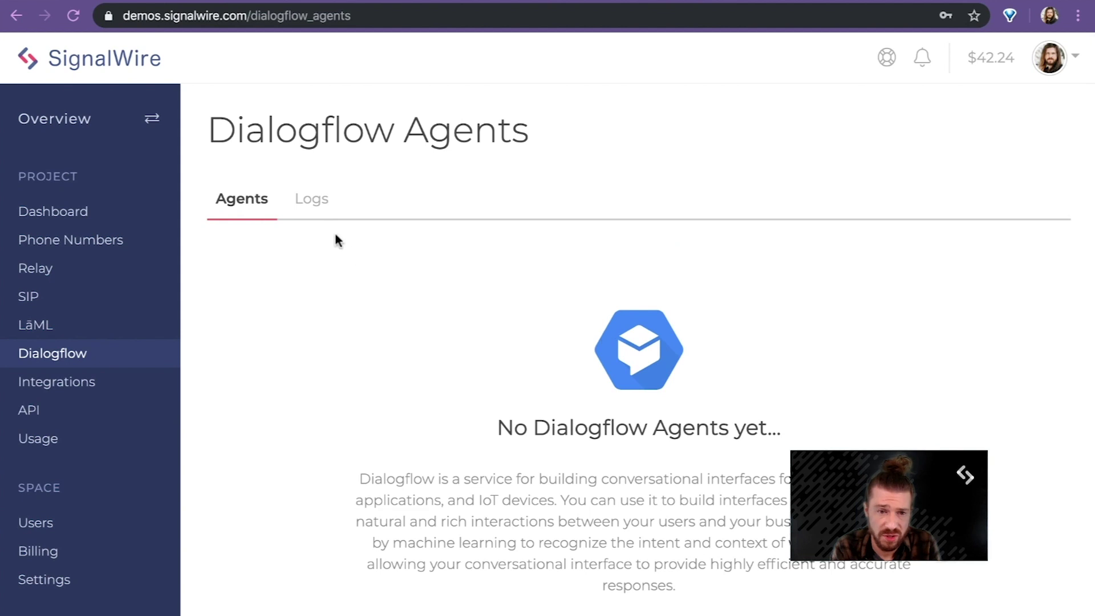
click(317, 208)
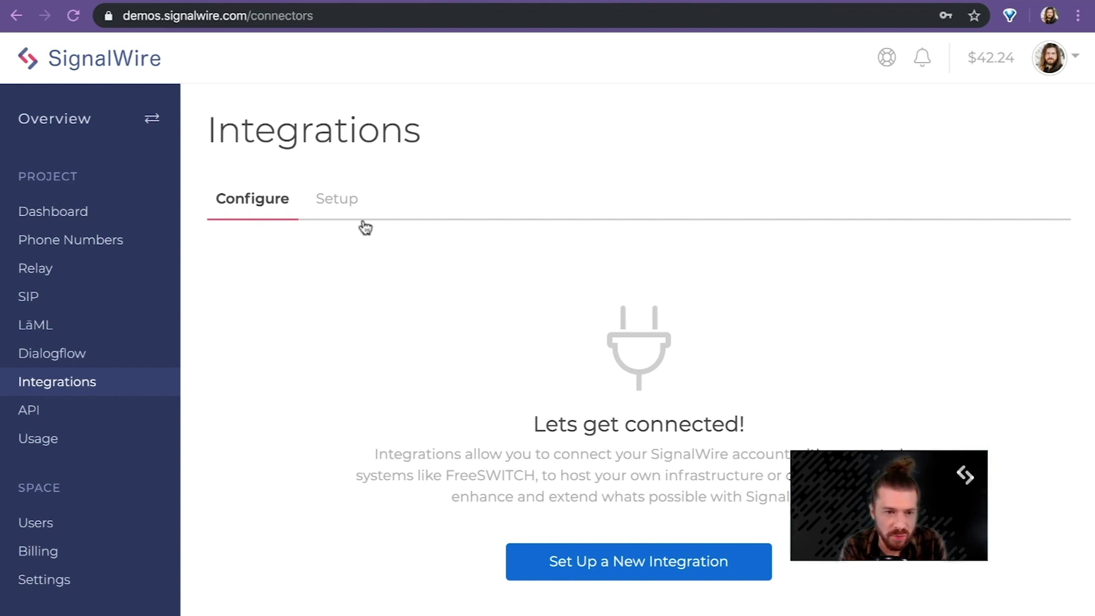
Browse the Setup integrations: SignalWire STACK, FreeSwitch, Agora and Zapier
click(347, 210)
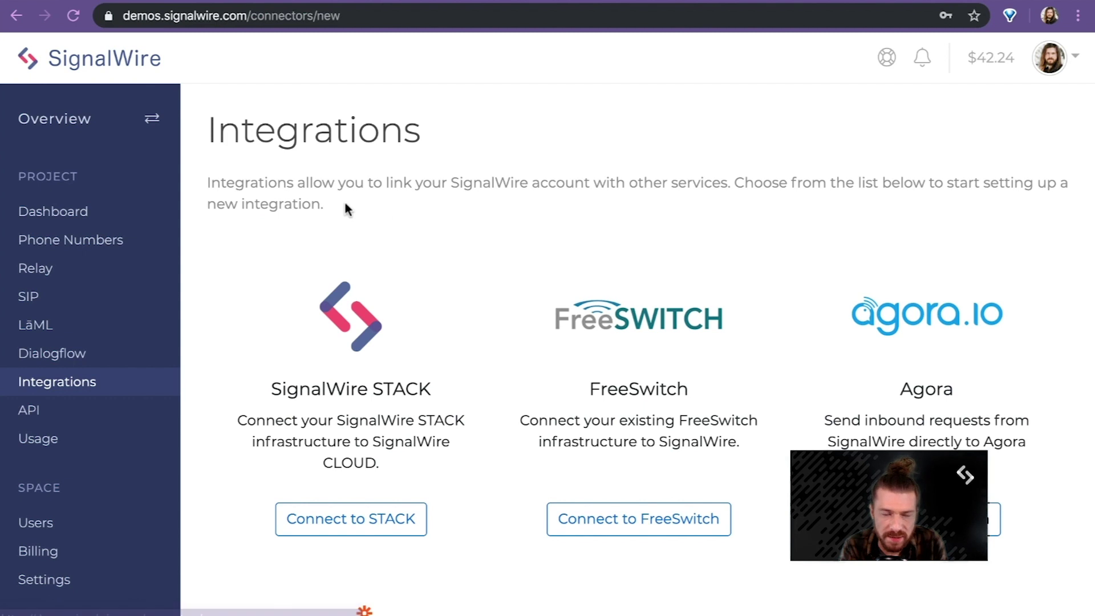
scroll(587, 248, down, 1)
scroll(588, 248, down, 1)
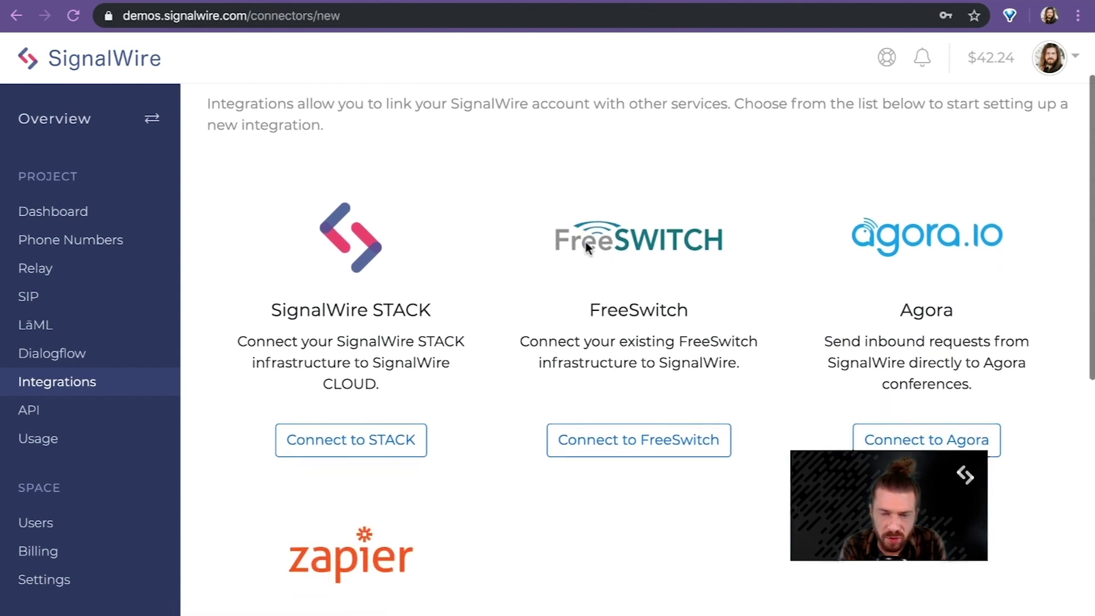
scroll(587, 248, down, 1)
scroll(587, 248, down, 1)
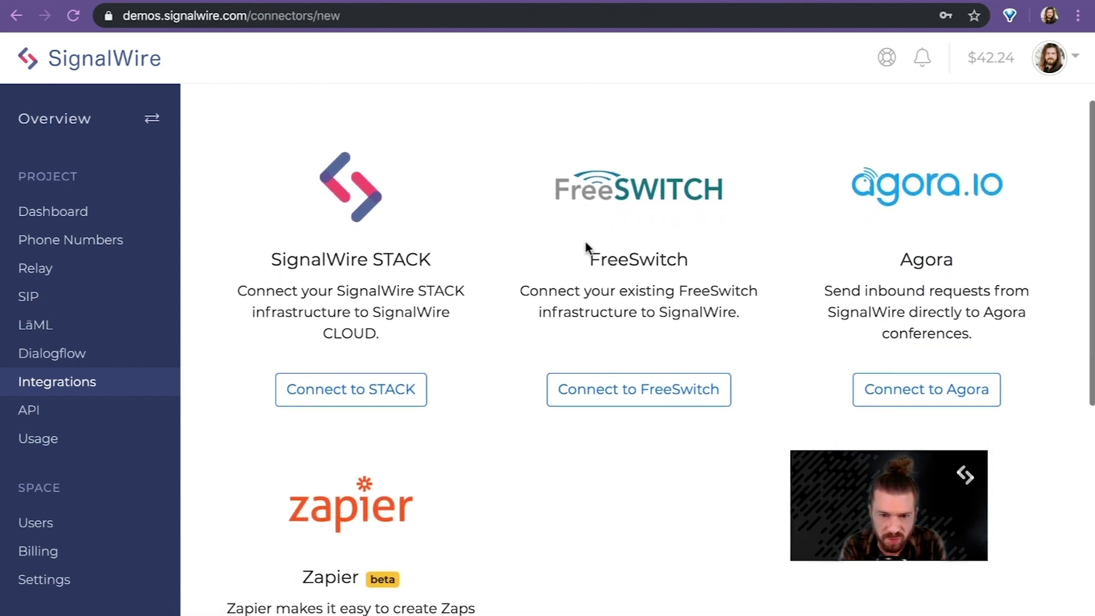
scroll(587, 248, down, 4)
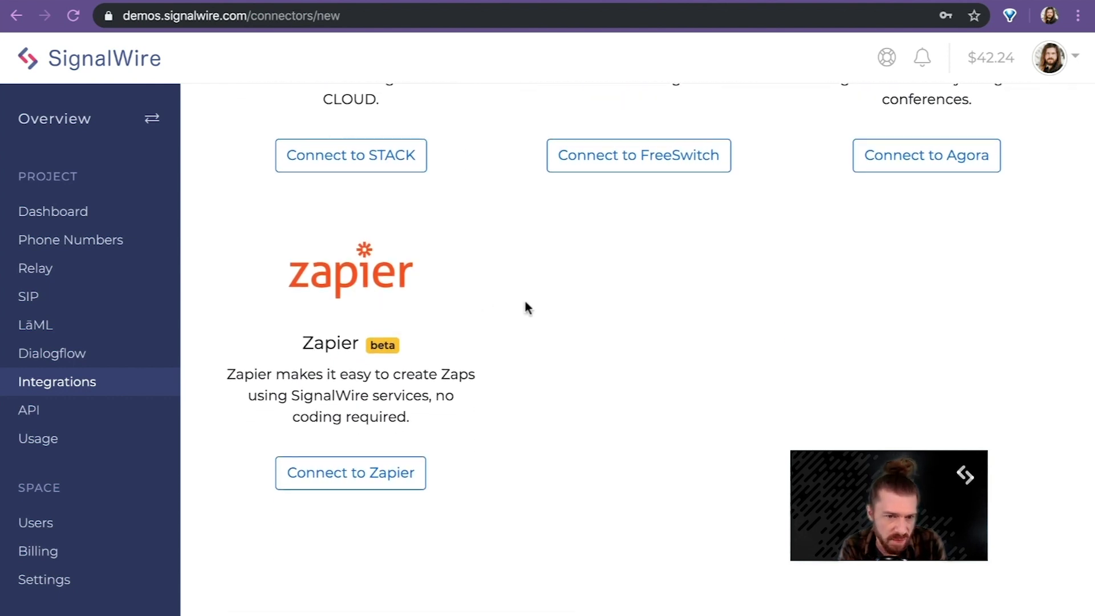
scroll(525, 302, up, 1)
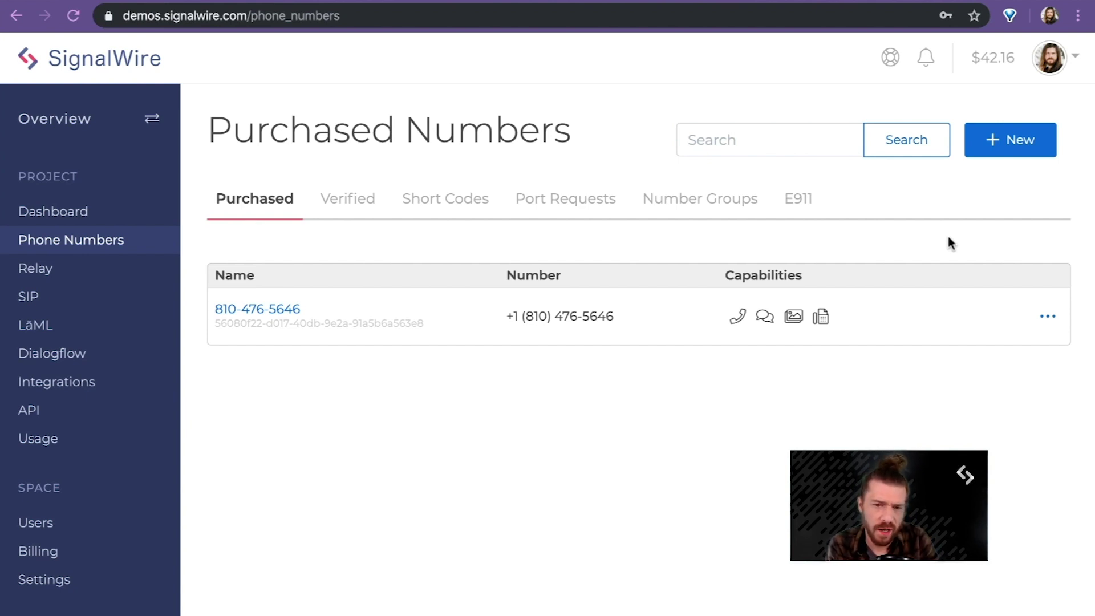
Start buying a new Local number and scroll to the search filters and the $0.08/month results table
click(1005, 153)
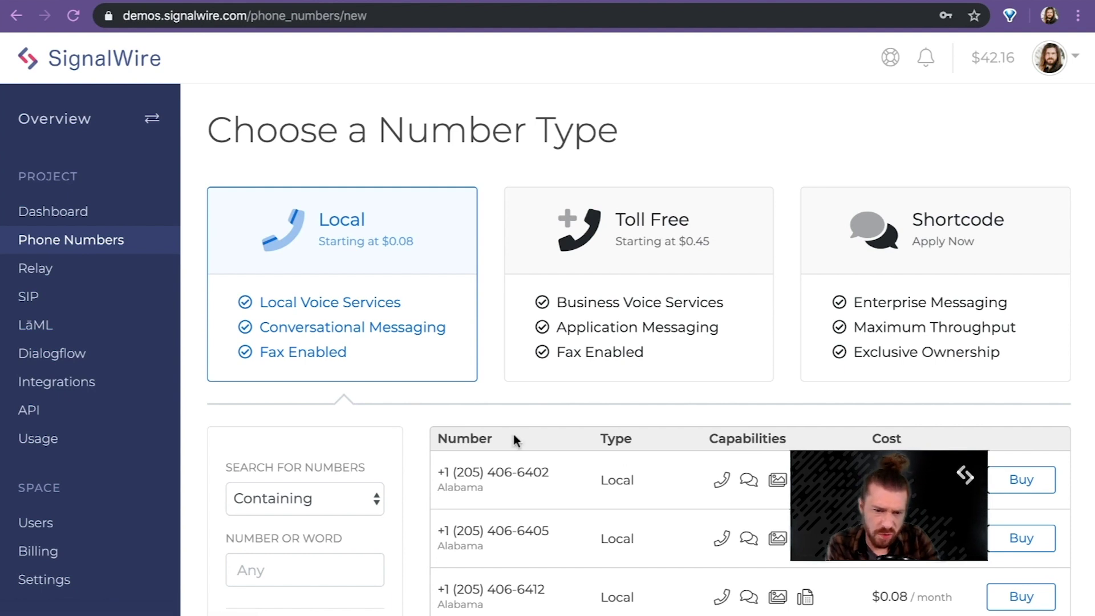
scroll(470, 406, down, 1)
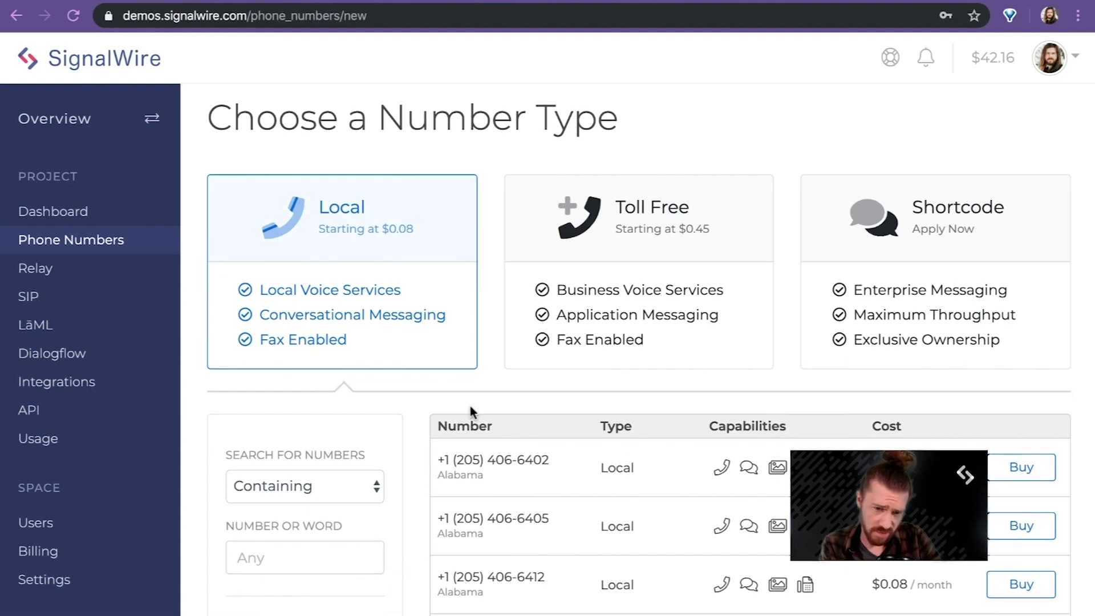
scroll(469, 406, down, 2)
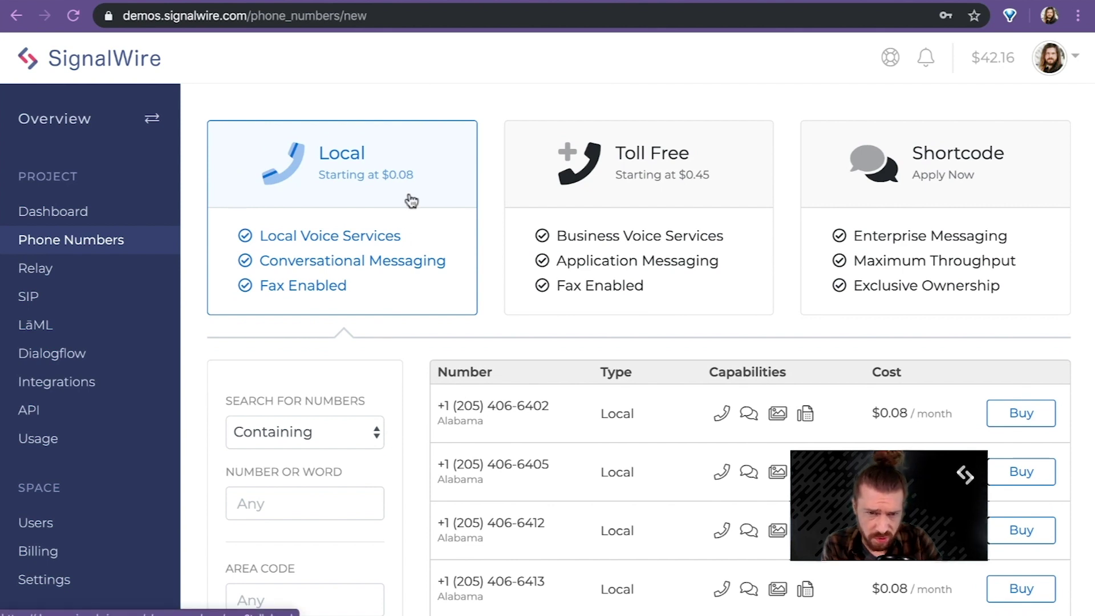
scroll(547, 474, down, 4)
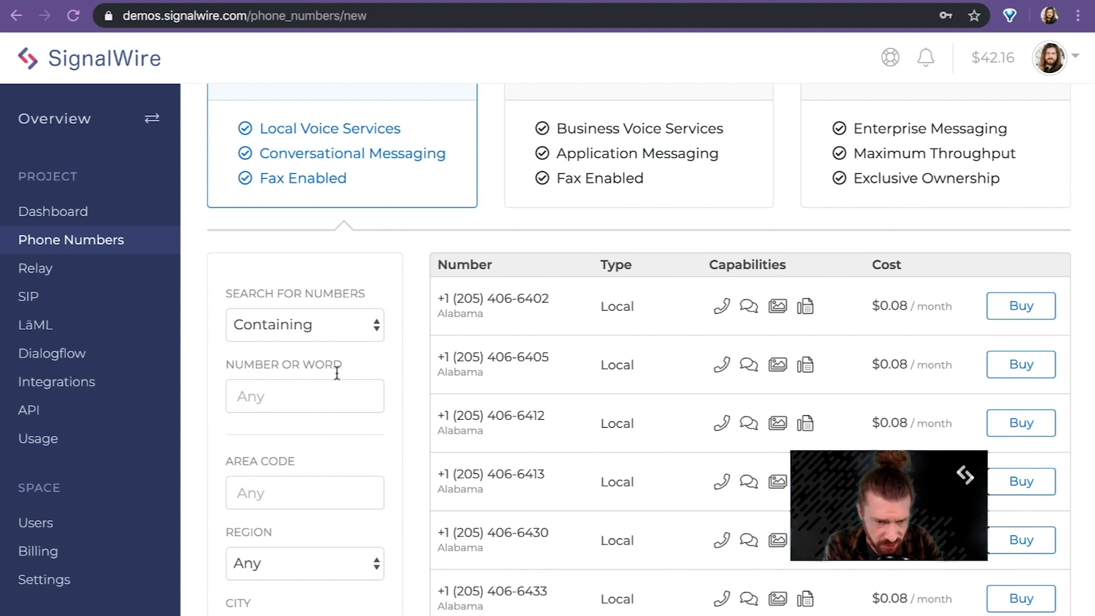
click(328, 394)
Search for local numbers ending with 'JOHN', which returns numbers ending in 5646
text(JOHN)
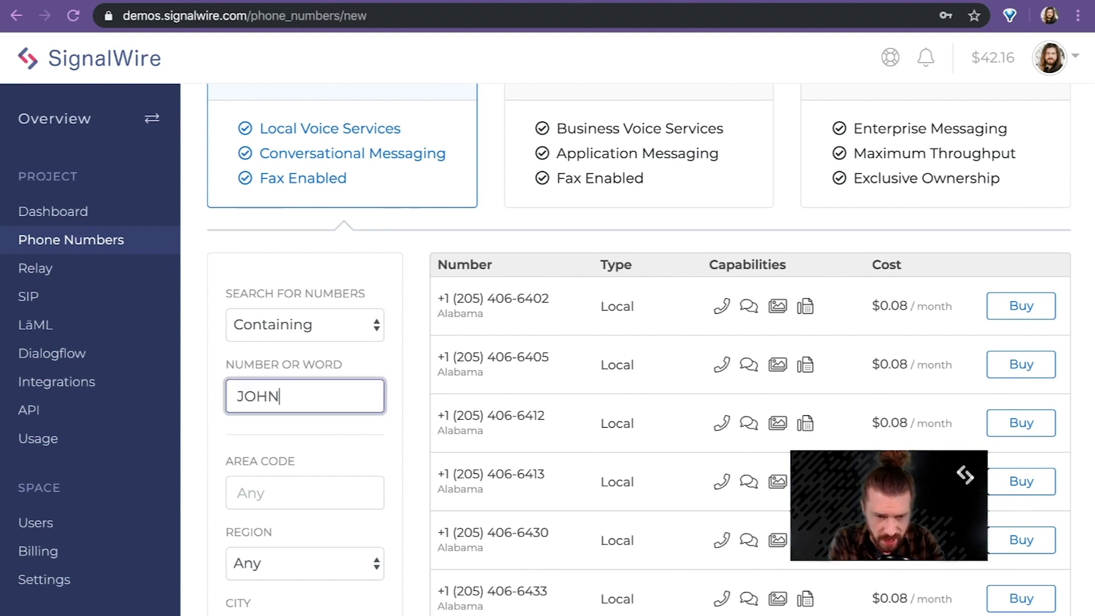
click(315, 326)
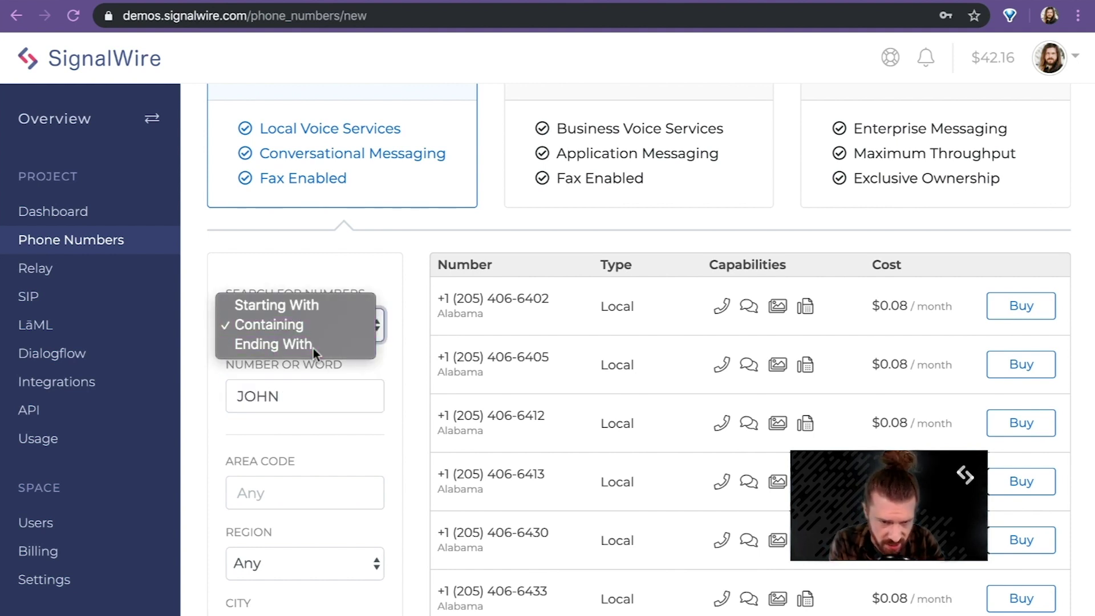
click(313, 347)
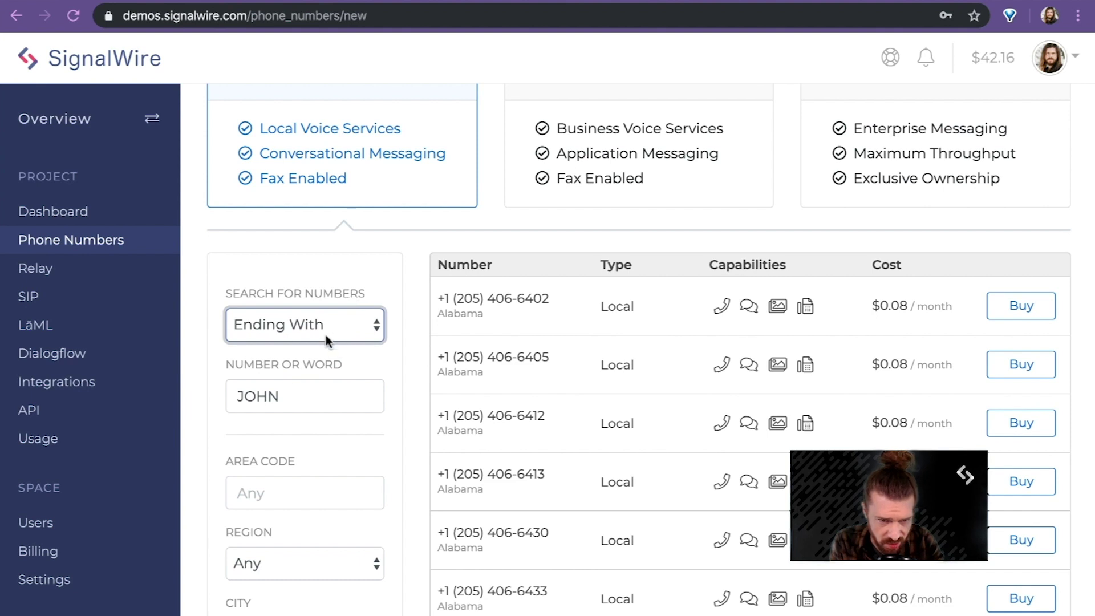
scroll(361, 384, down, 5)
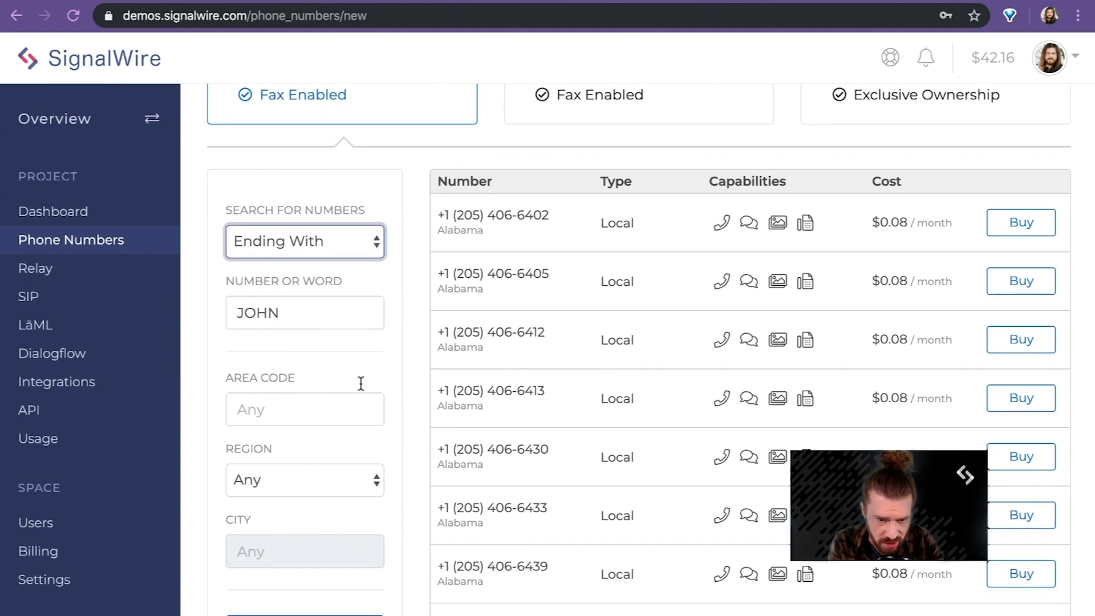
click(330, 453)
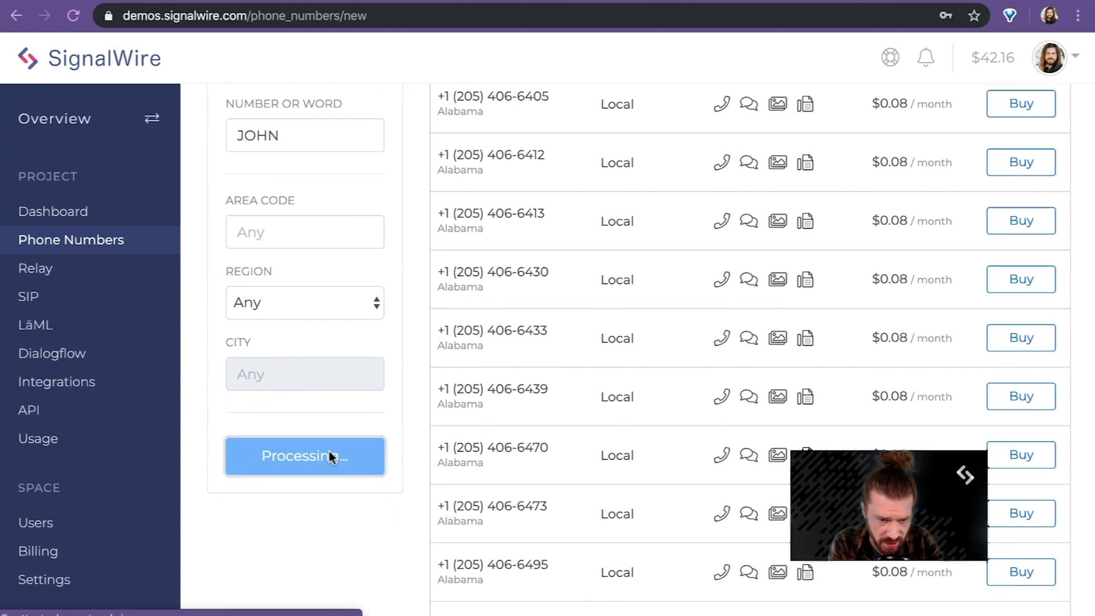
scroll(414, 214, up, 1)
scroll(417, 221, up, 3)
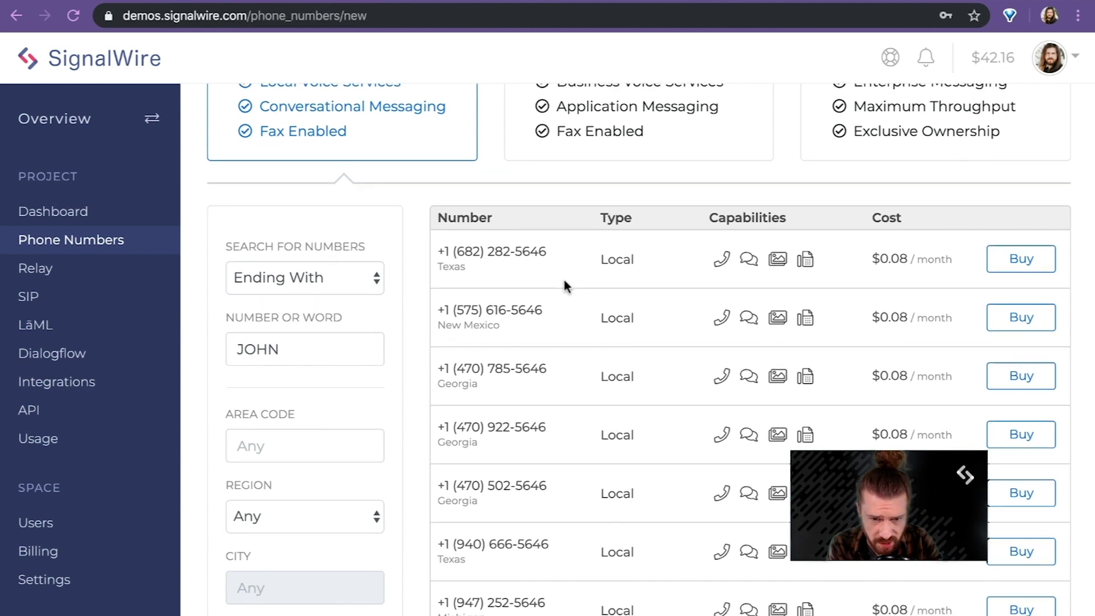
scroll(564, 285, down, 2)
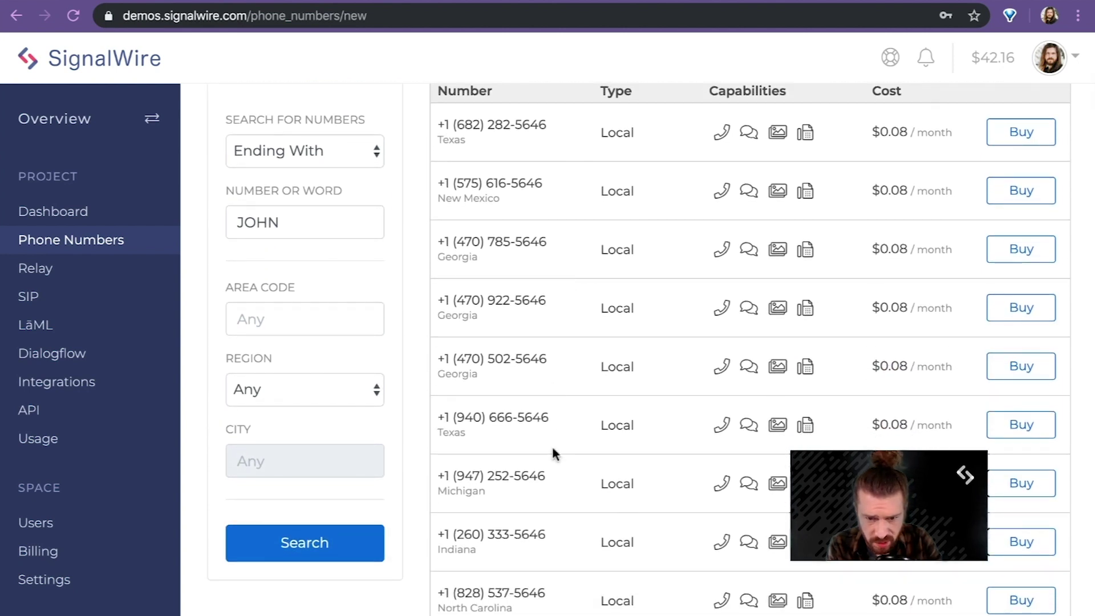
click(1018, 482)
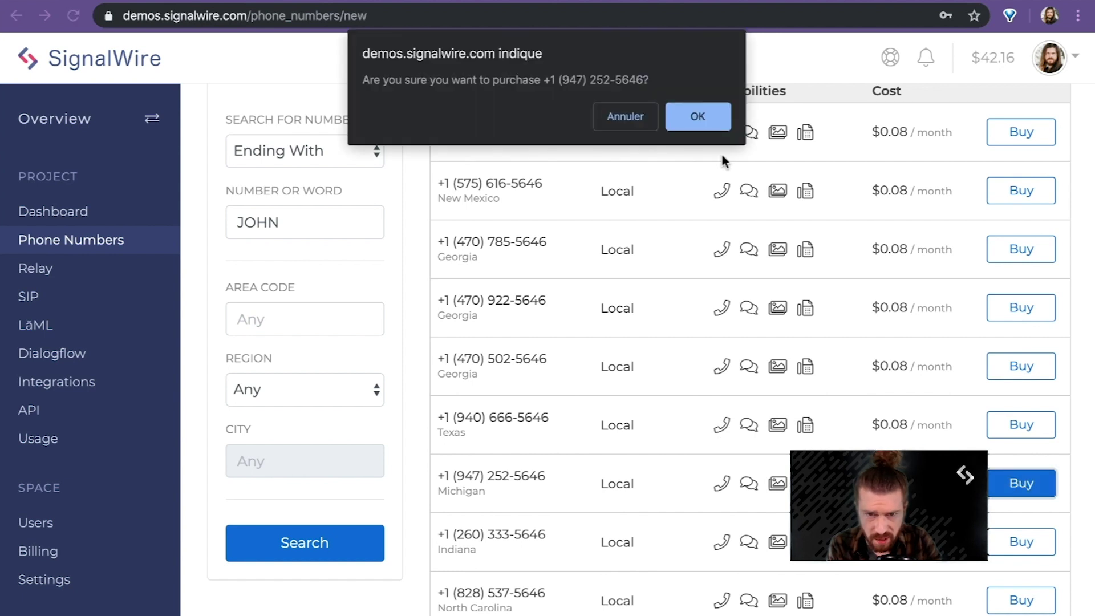
click(701, 126)
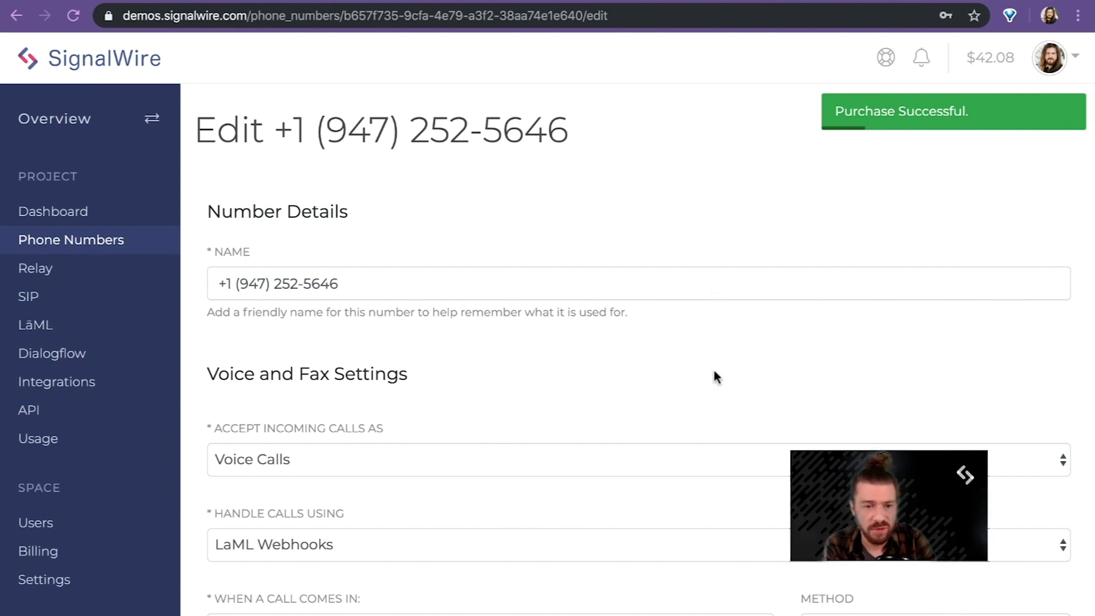
scroll(714, 373, down, 5)
scroll(716, 376, down, 2)
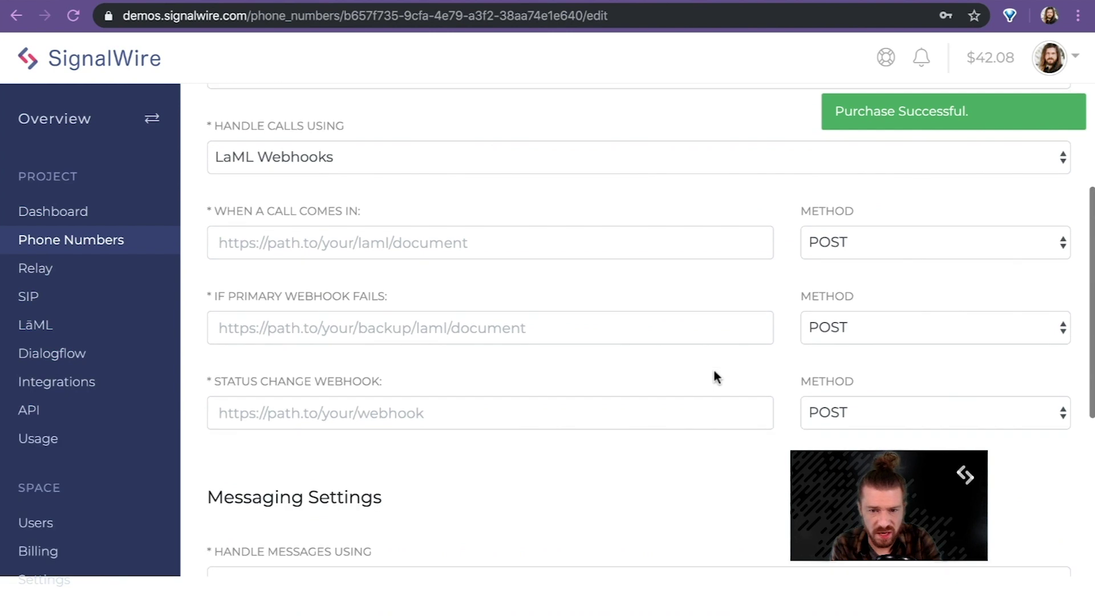
scroll(716, 377, down, 5)
scroll(716, 377, up, 10)
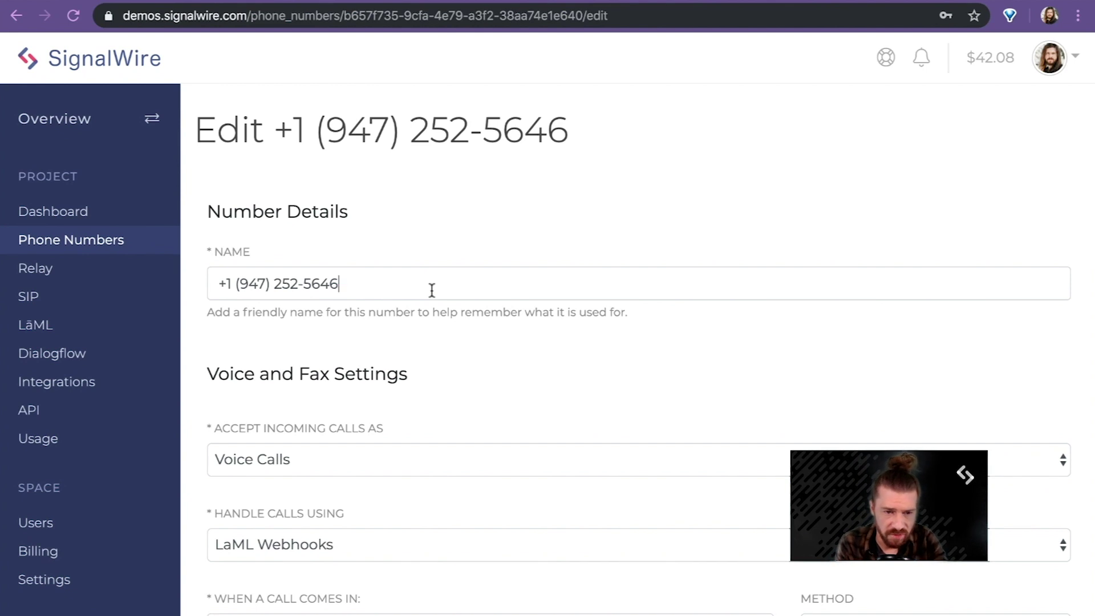
Rename the number to 'Michigan John' and save it
drag(432, 290, 166, 280)
text(M)
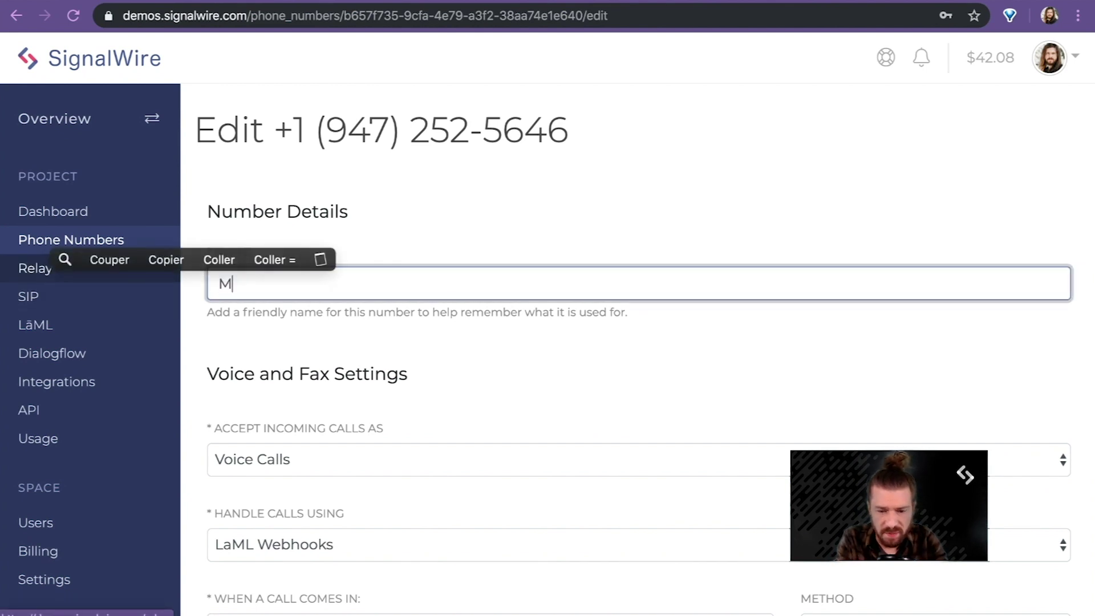
text(ichigan JOhn)
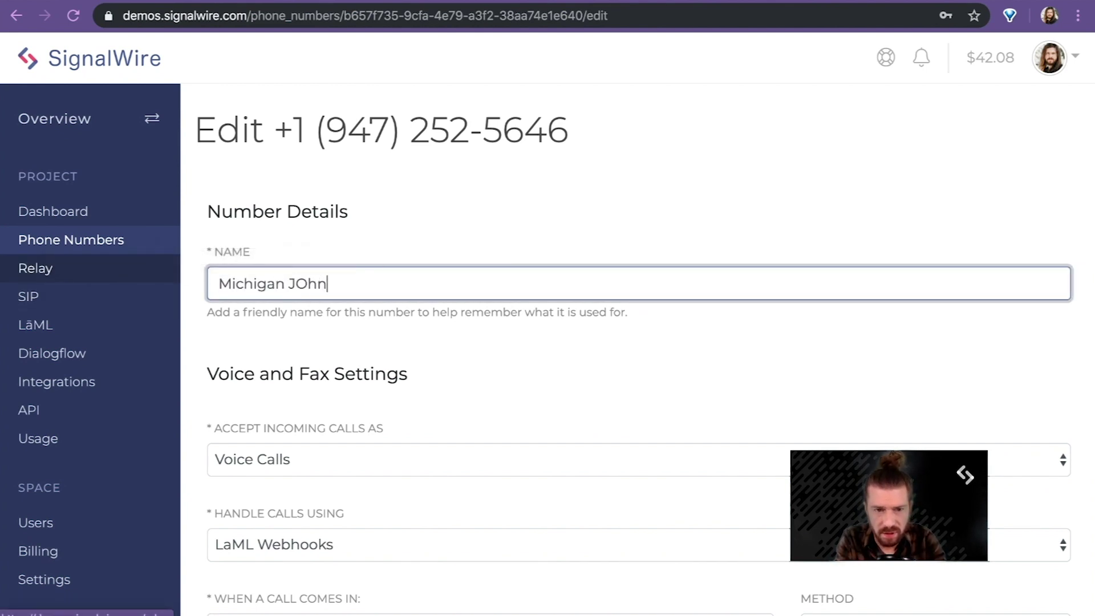
key(BackSpace)
key(BackSpace)
key(BackSpace)
text(ohn)
scroll(206, 303, down, 15)
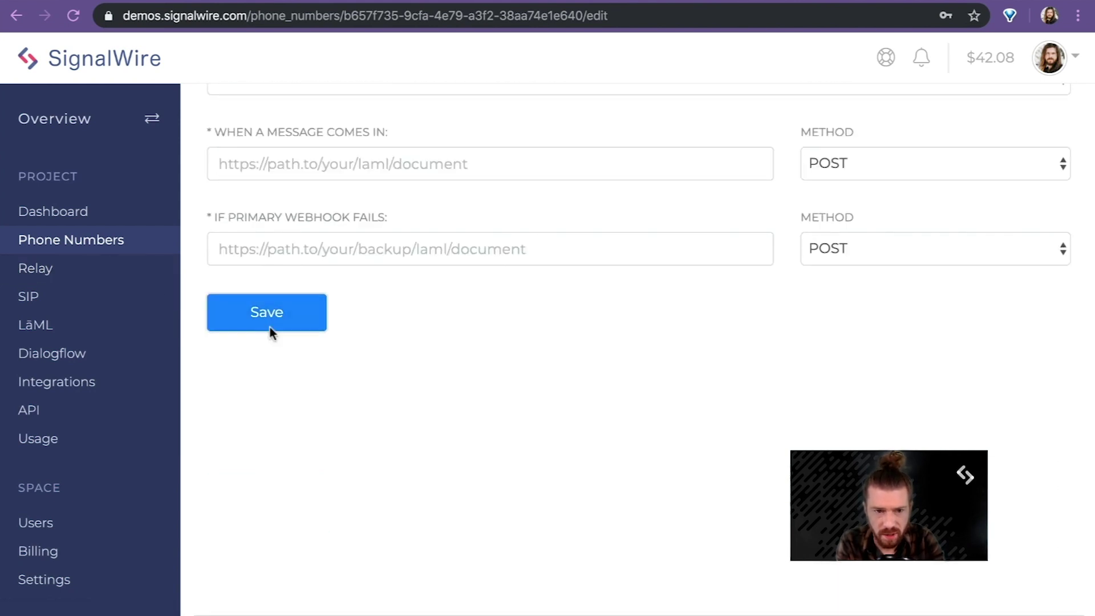
click(271, 331)
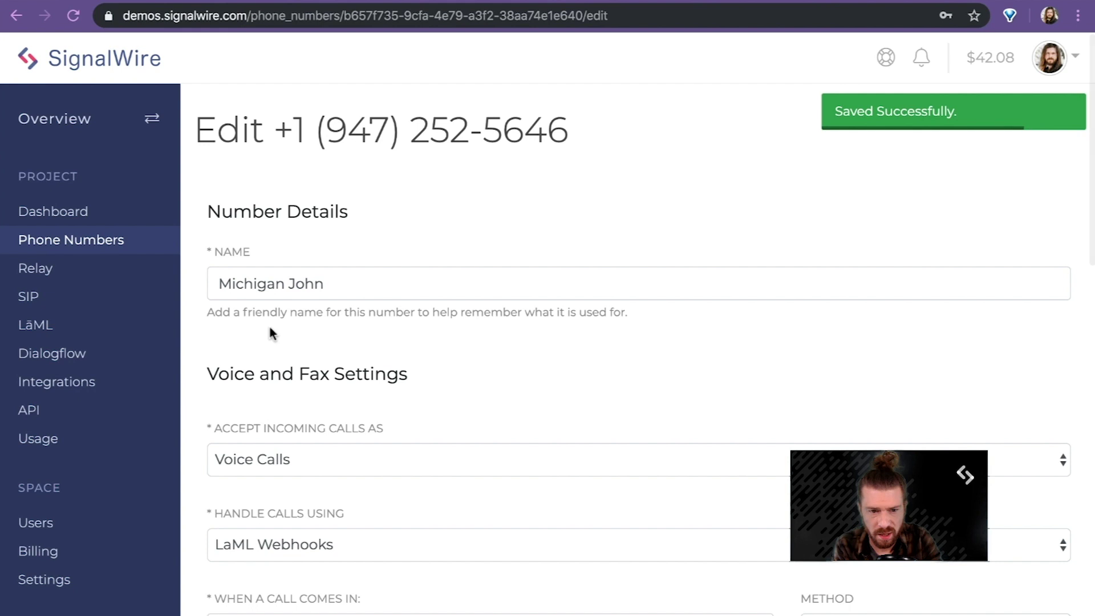